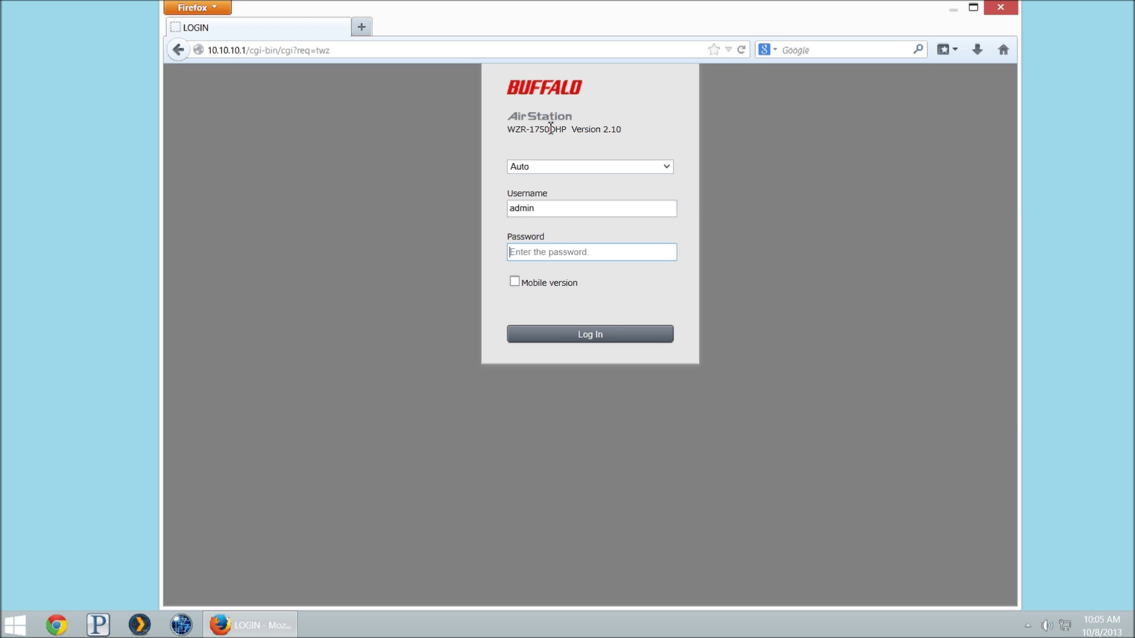
Step: Log in to the WZR-1750DHP router's admin pages using the admin password
text(********)
click(585, 332)
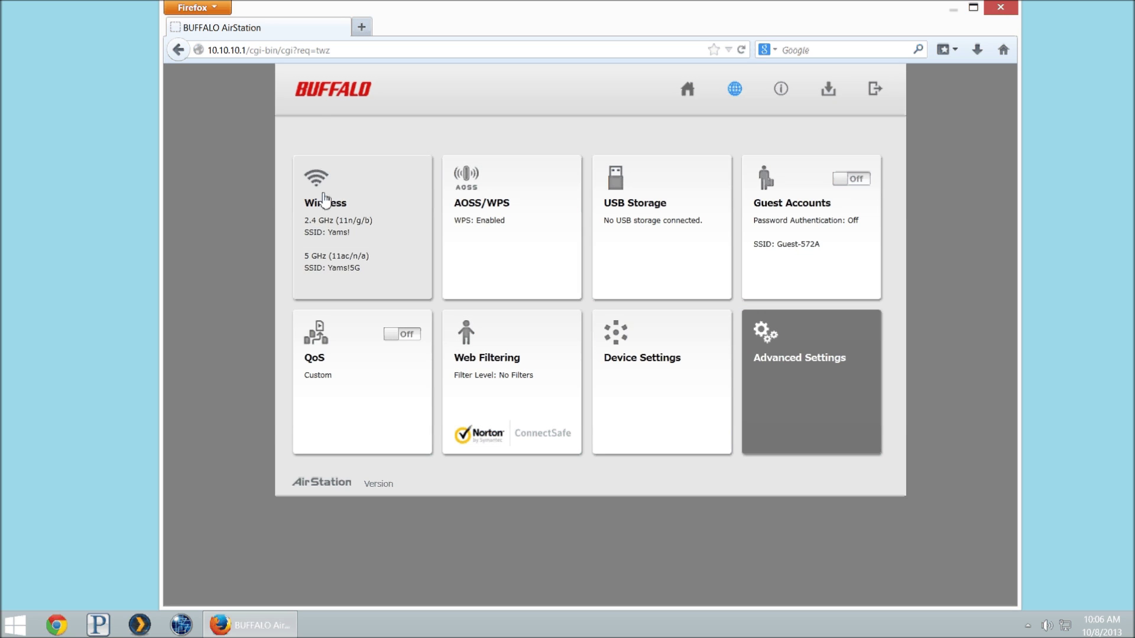
Step: Review the wireless settings: SSIDs Yams! and Yams!5G and the encryption key
click(322, 219)
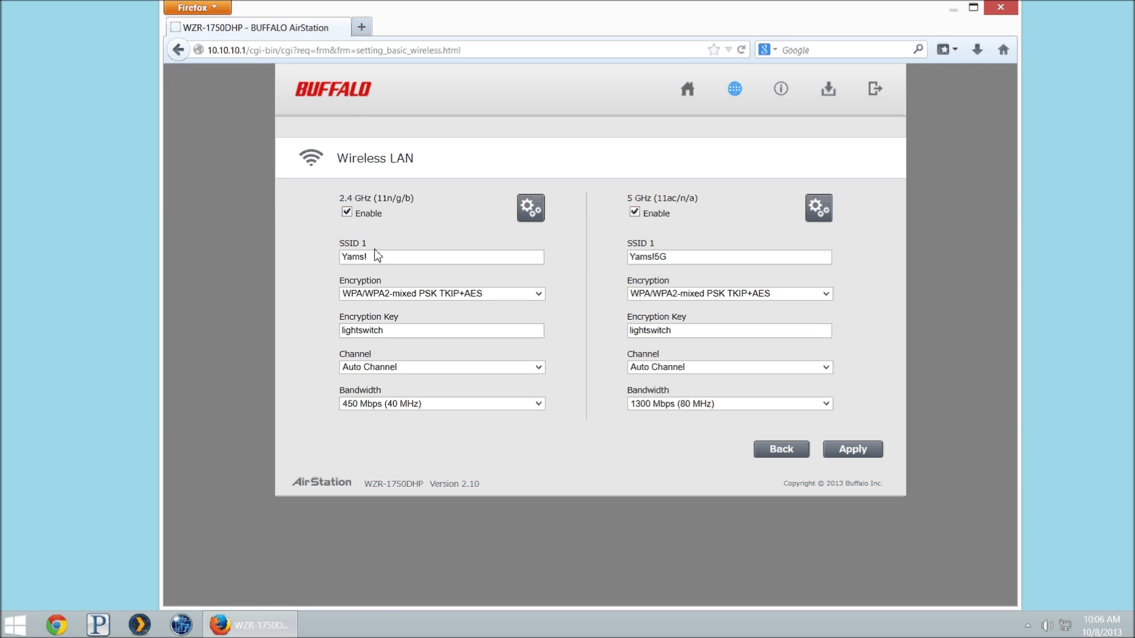
double_click(406, 256)
click(709, 260)
double_click(709, 260)
click(453, 331)
drag(388, 258, 266, 253)
click(416, 263)
click(709, 260)
drag(412, 331, 269, 332)
Step: Keep 5 GHz bandwidth at 1300 Mbps (80 MHz) and apply the wireless settings
key(Tab)
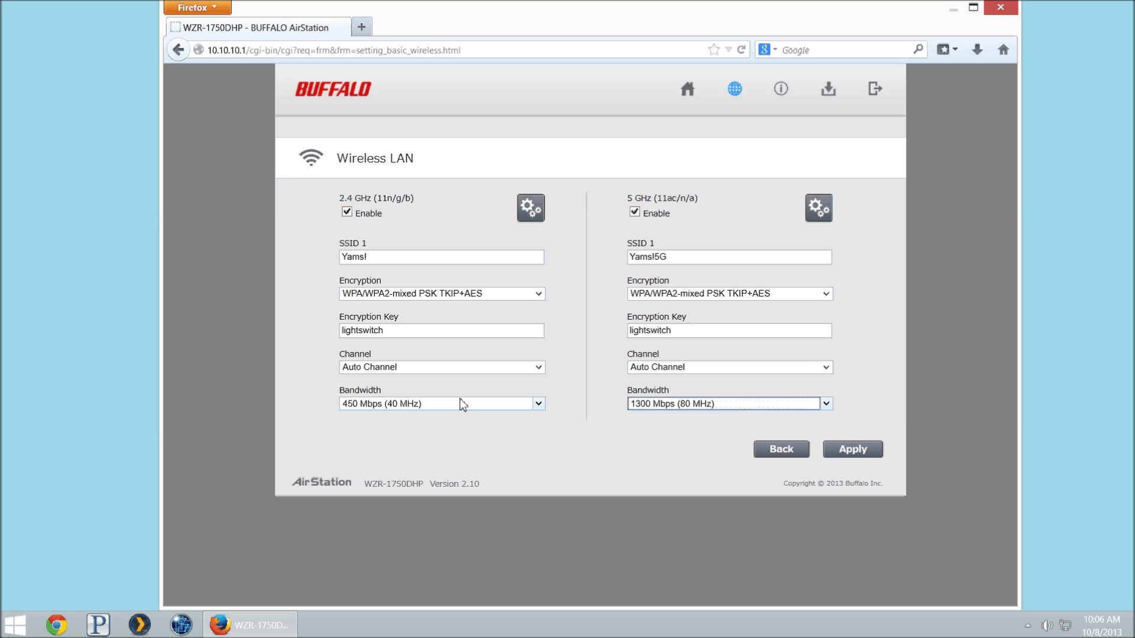
click(635, 407)
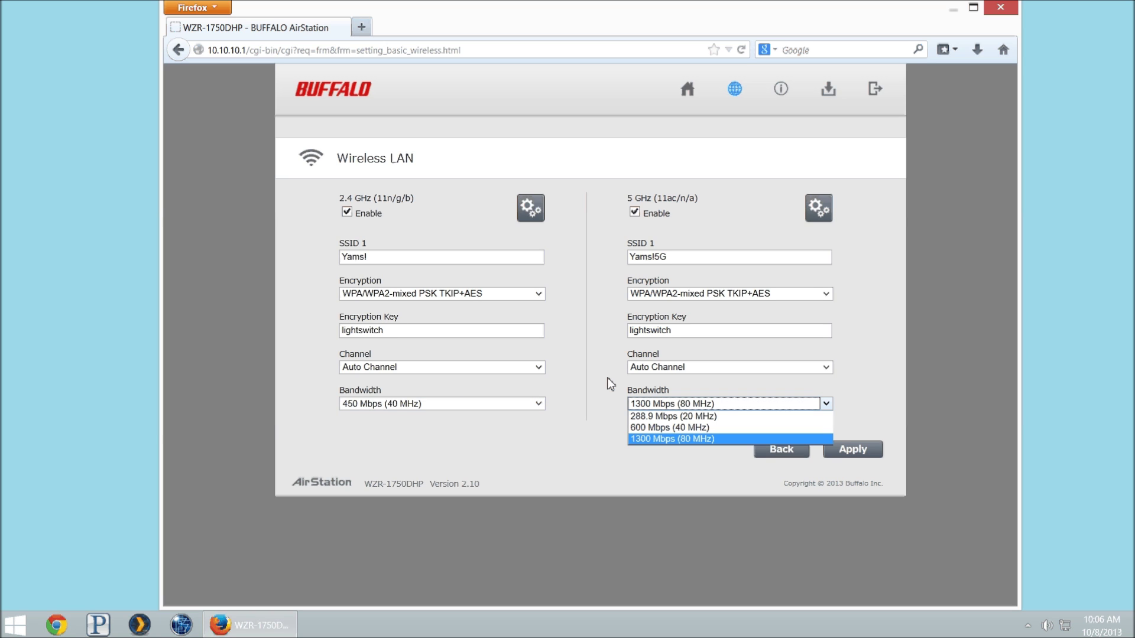
click(709, 438)
click(842, 452)
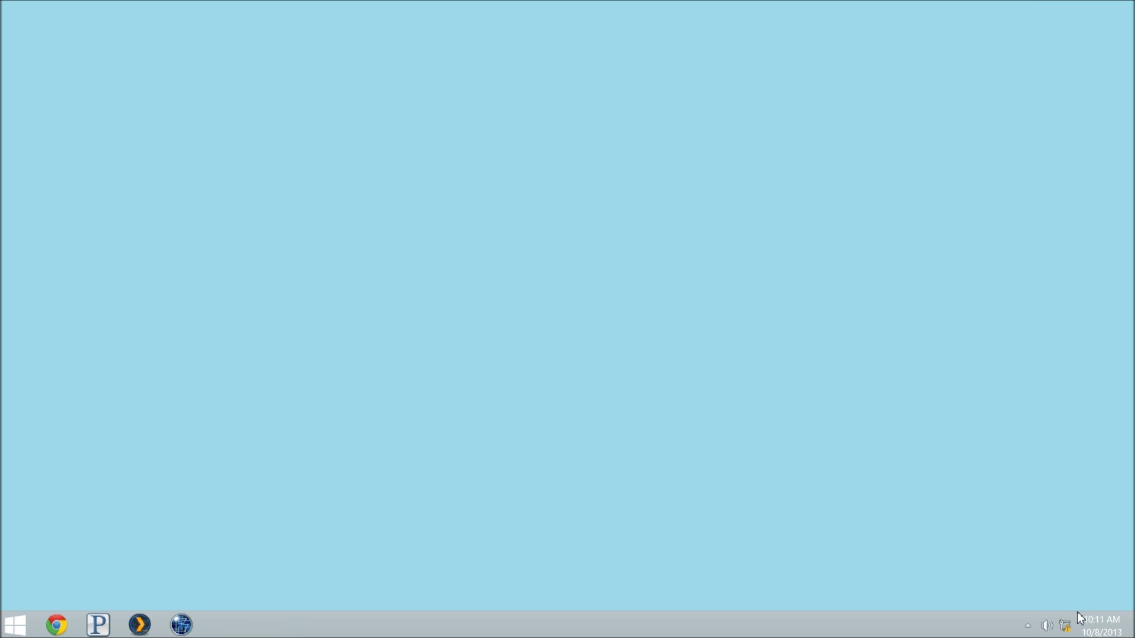
Step: Open Network Connections from the Network and Sharing Center and select Ethernet
right_click(1066, 625)
click(1067, 615)
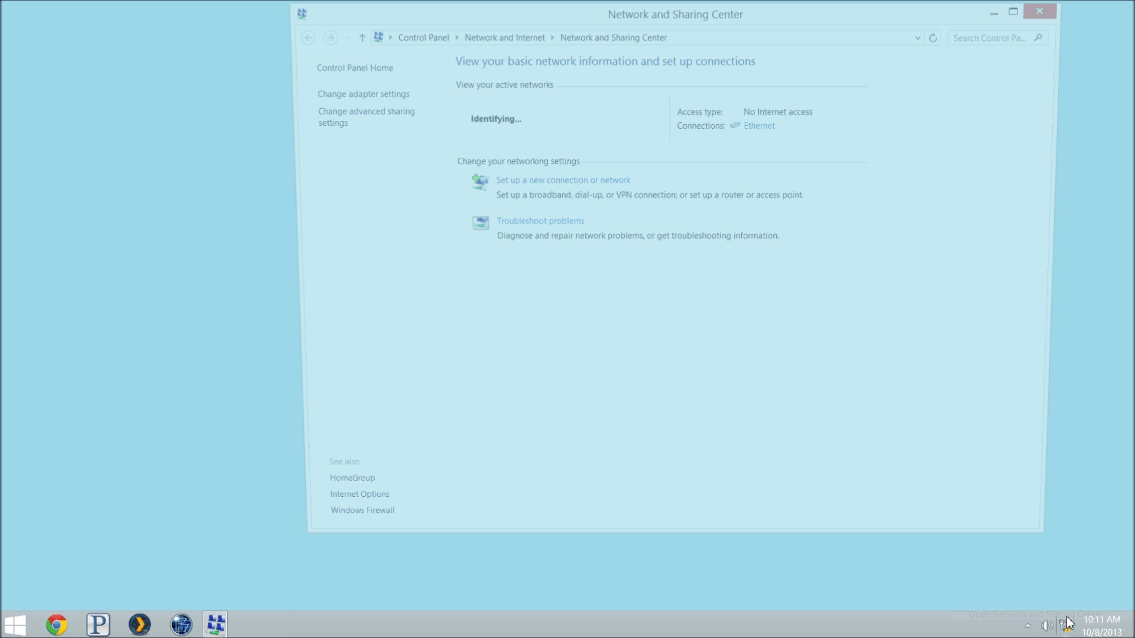
click(371, 96)
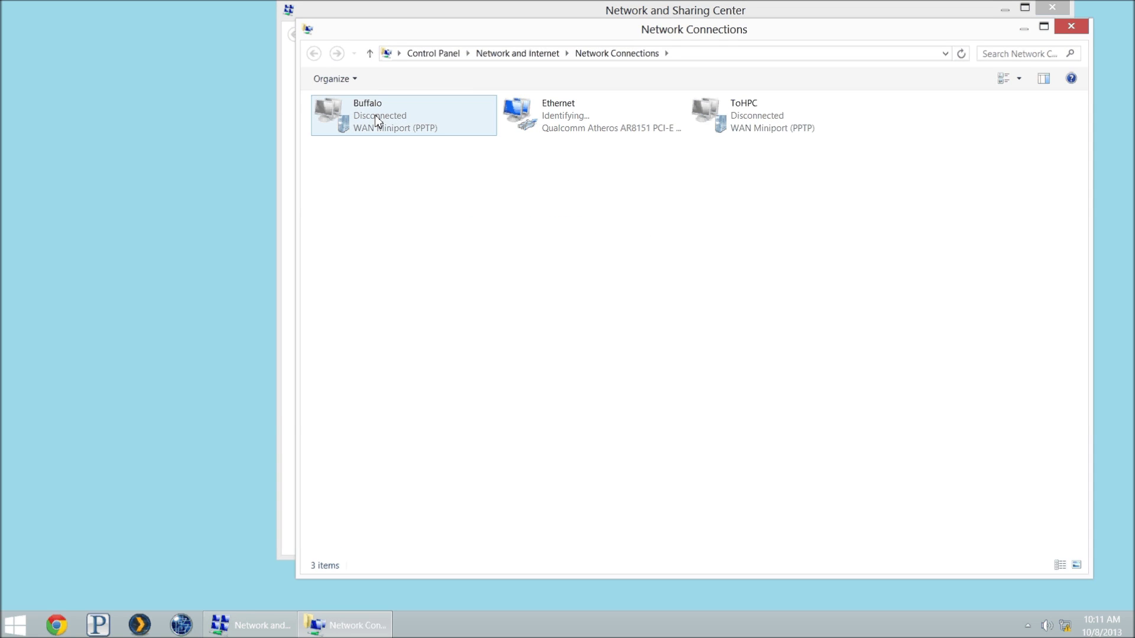
drag(383, 38, 418, 63)
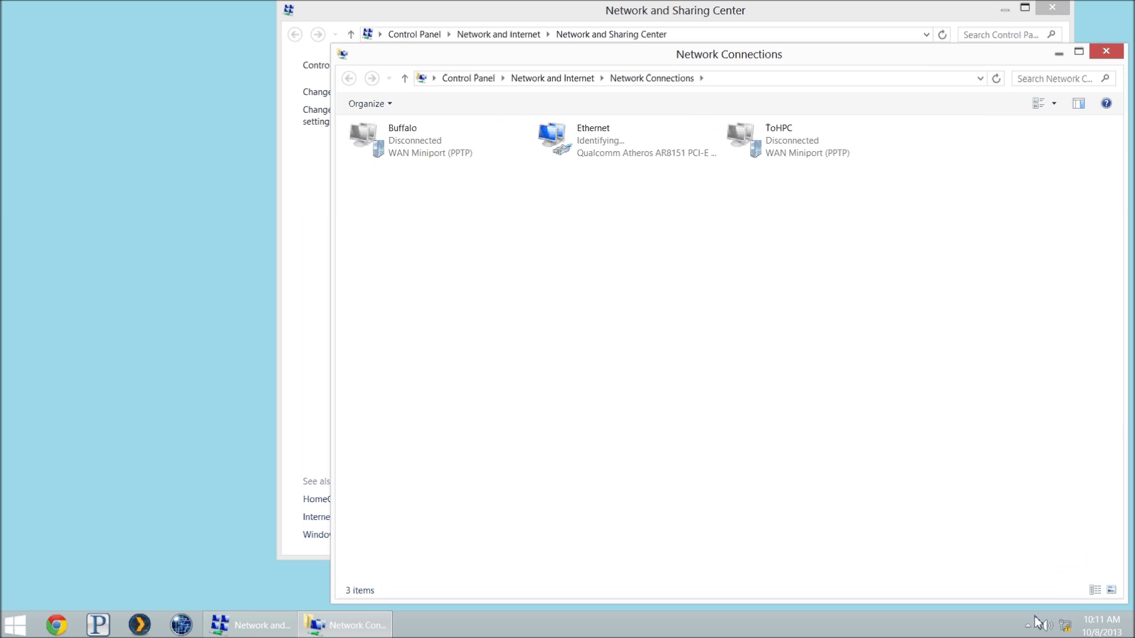
right_click(1064, 627)
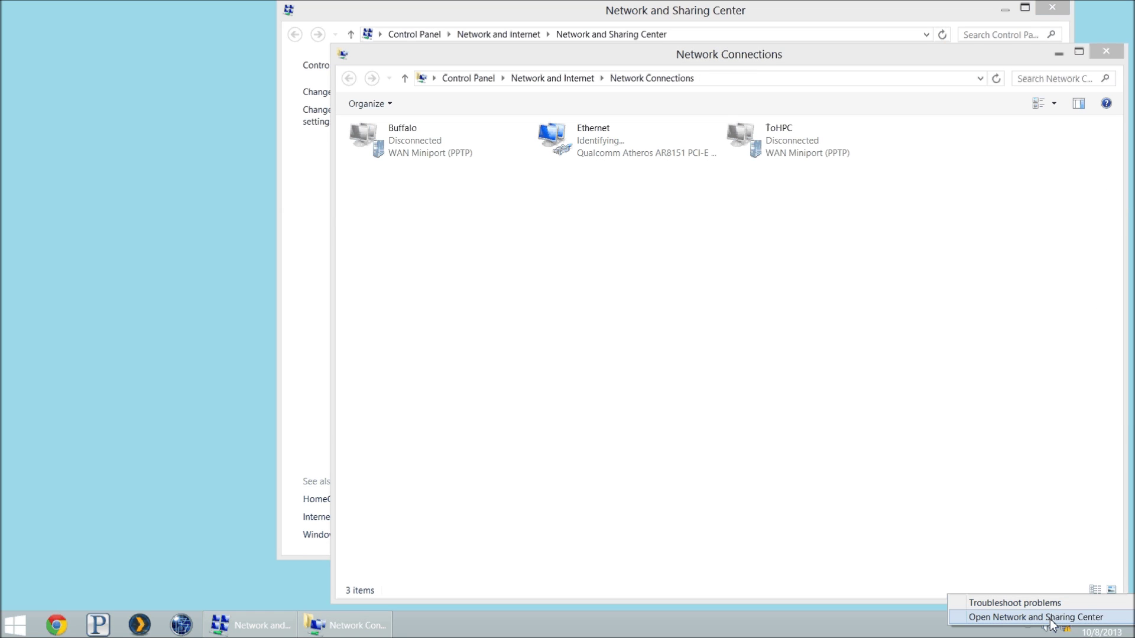
click(295, 135)
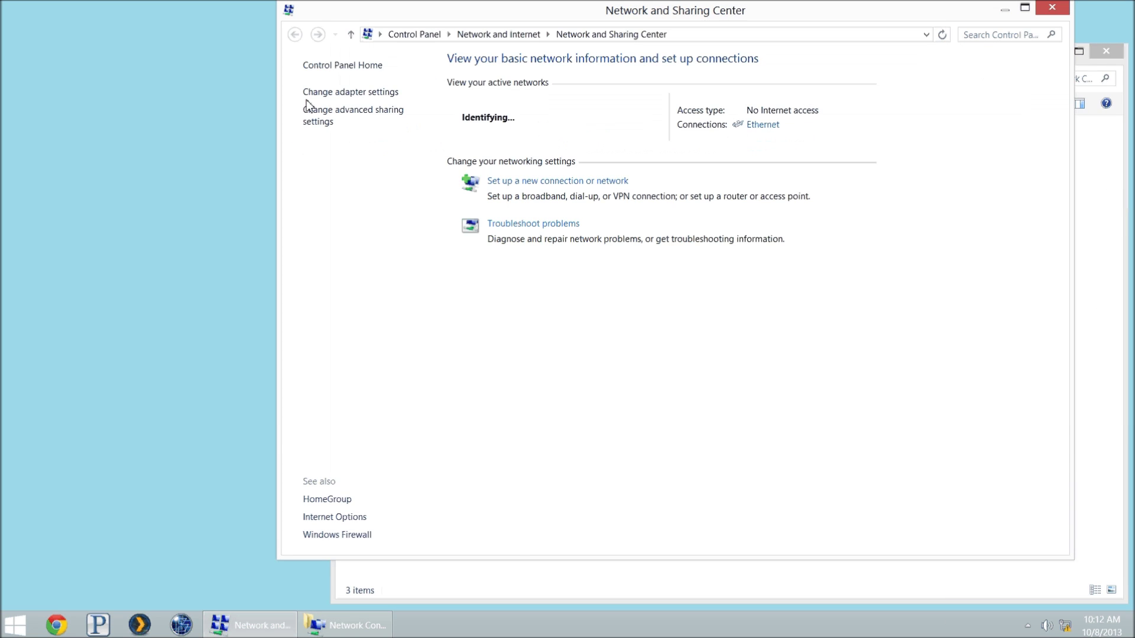
click(524, 570)
click(594, 149)
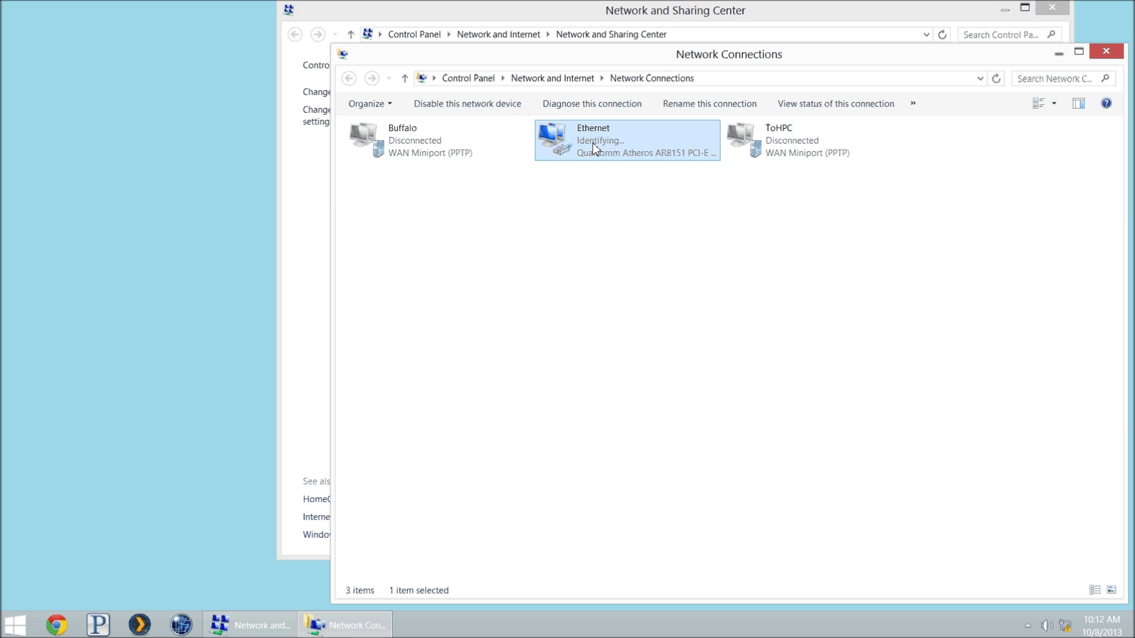
Step: Bring up the IPv4 settings in the Ethernet connection's properties
right_click(594, 148)
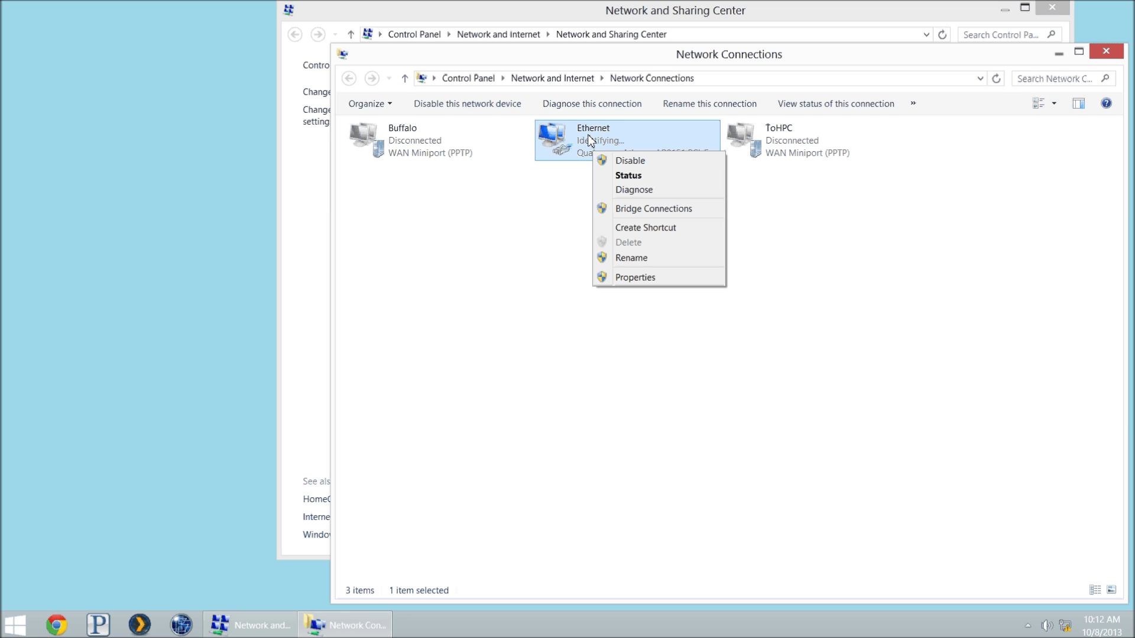
right_click(572, 190)
right_click(579, 137)
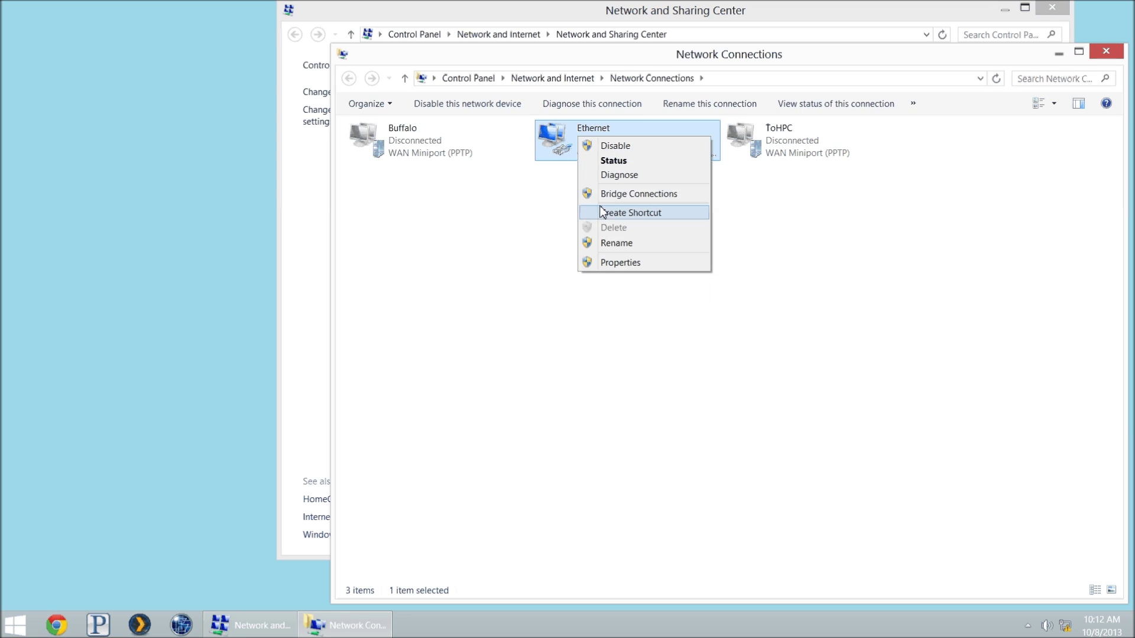
click(620, 264)
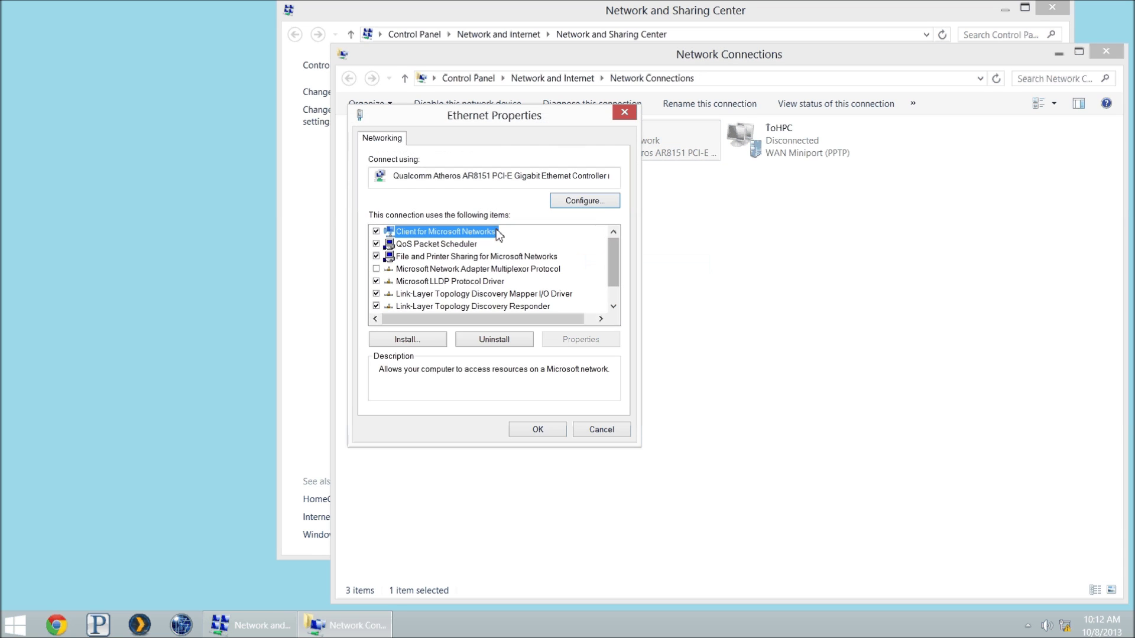
scroll(467, 262, down, 1)
double_click(443, 307)
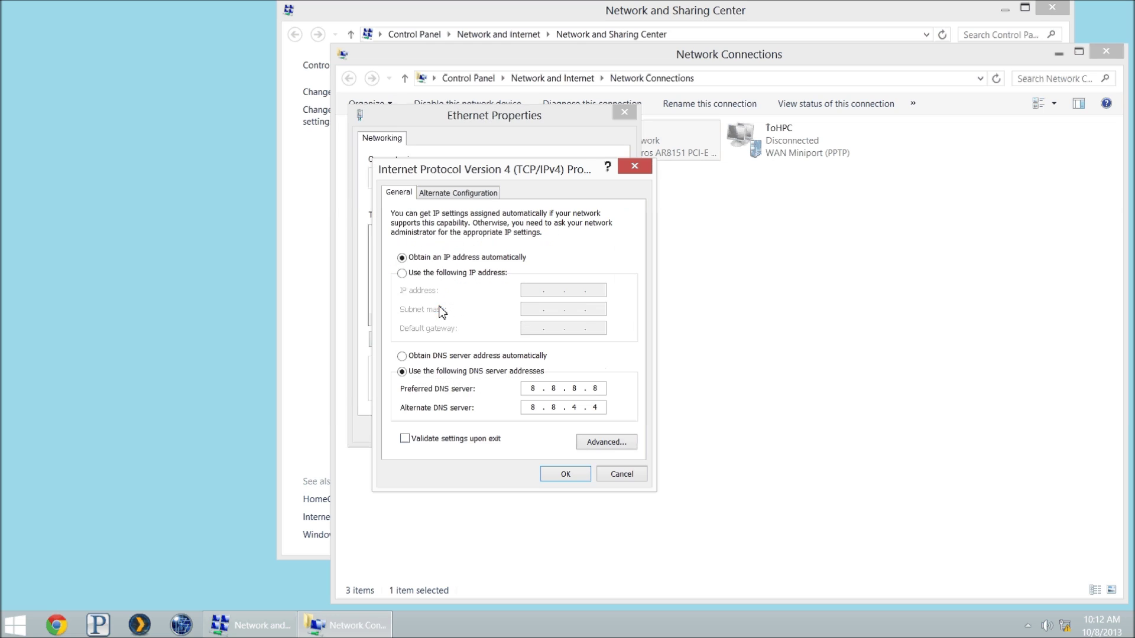
Step: Assign static IP 192.168.11.25 with mask 255.255.255.0 and save the Ethernet properties
click(472, 274)
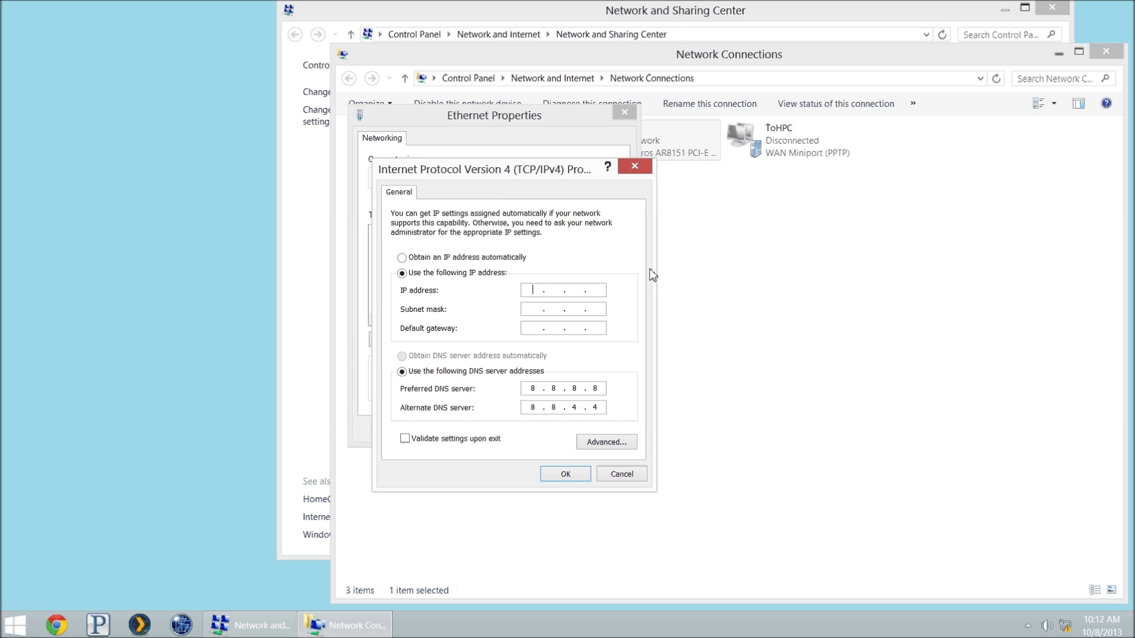
text(192.168.2)
text(1.)
text(25)
key(Tab)
click(560, 474)
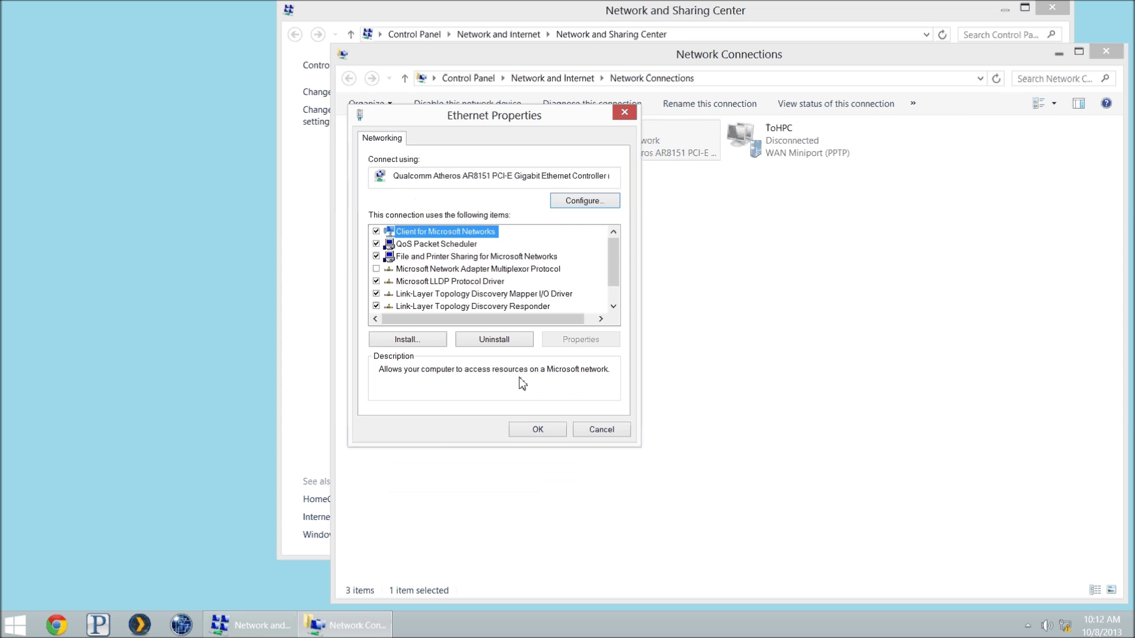
click(535, 429)
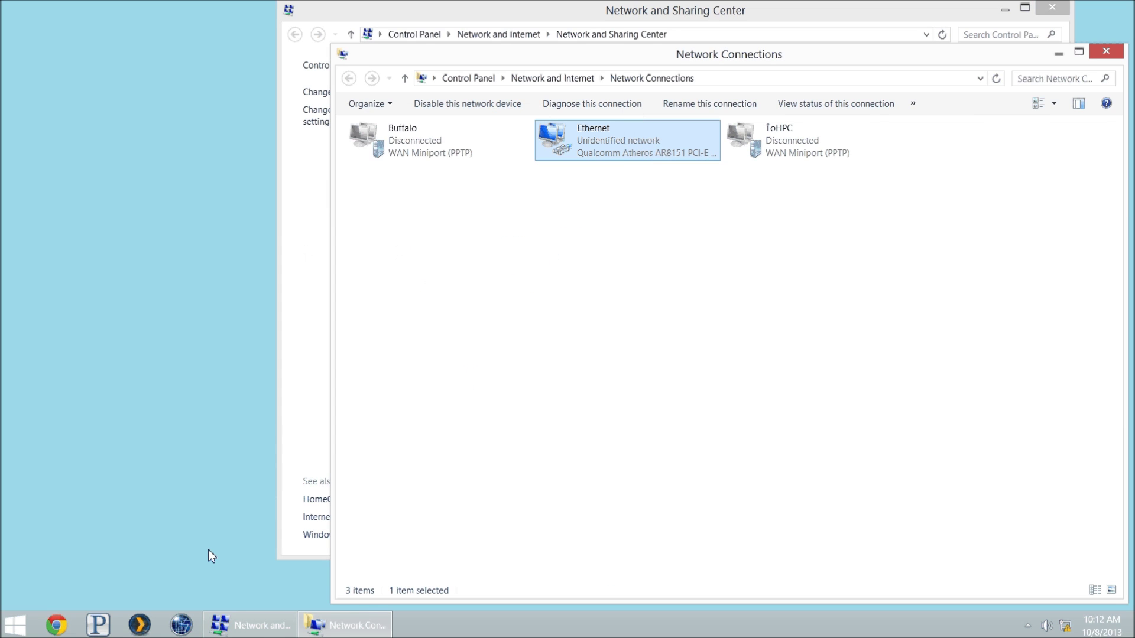
Step: Launch Firefox, load 192.168.11.100 and log in to the WZR-1166DHP with the admin password
key(super)
text(firef)
key(Return)
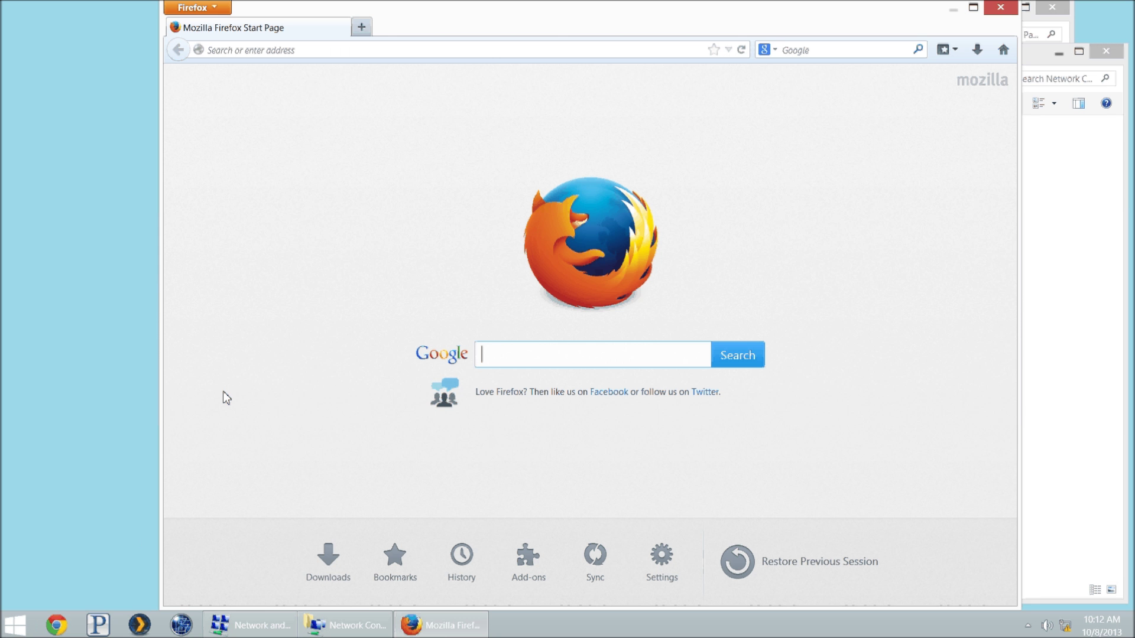
key(ctrl+l)
text(1192)
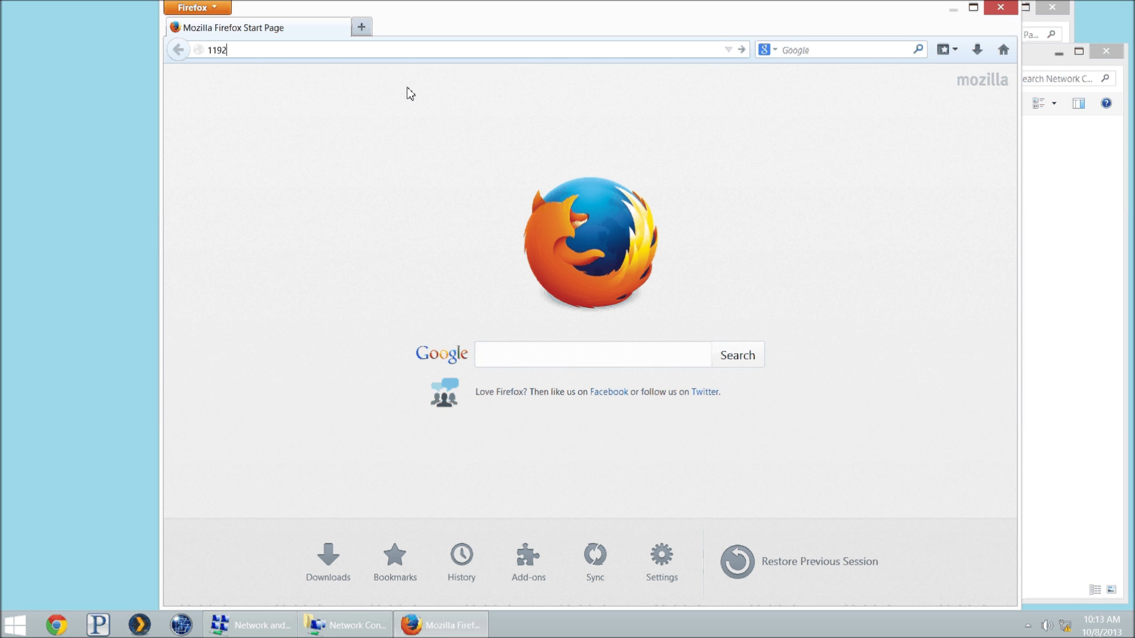
key(BackSpace)
key(BackSpace)
key(BackSpace)
text(92)
key(Down)
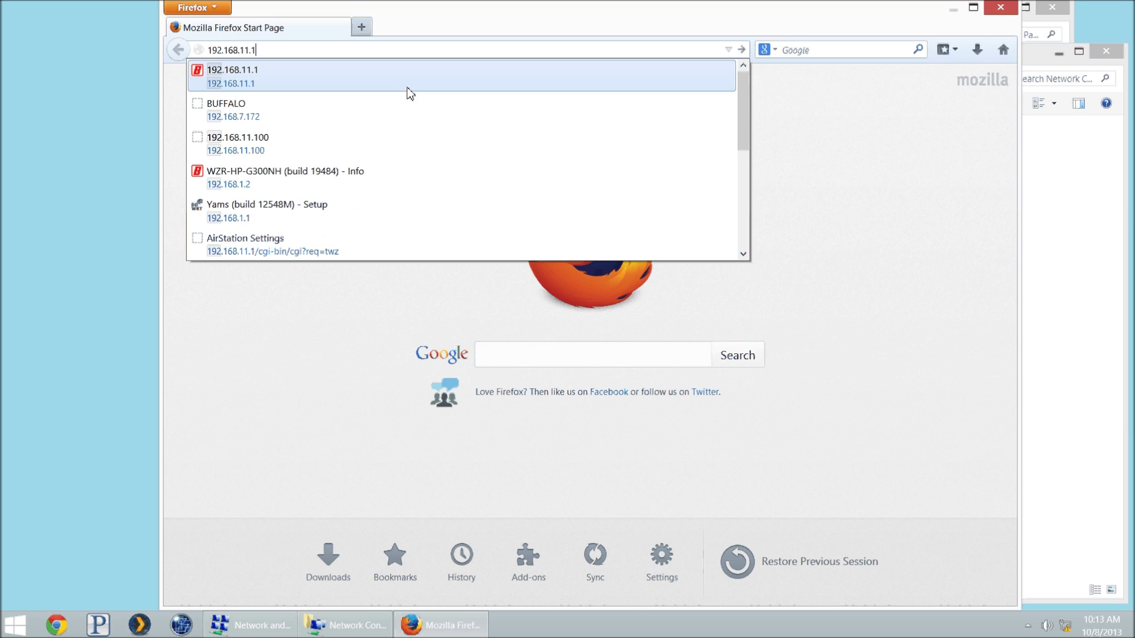
text(00)
key(Return)
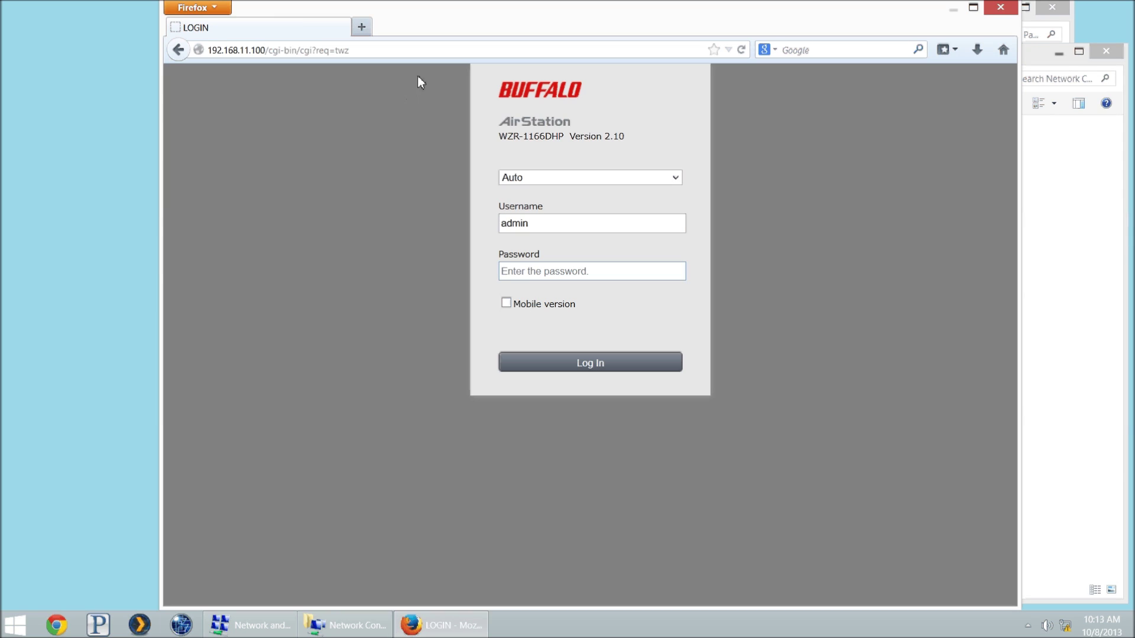
key(Return)
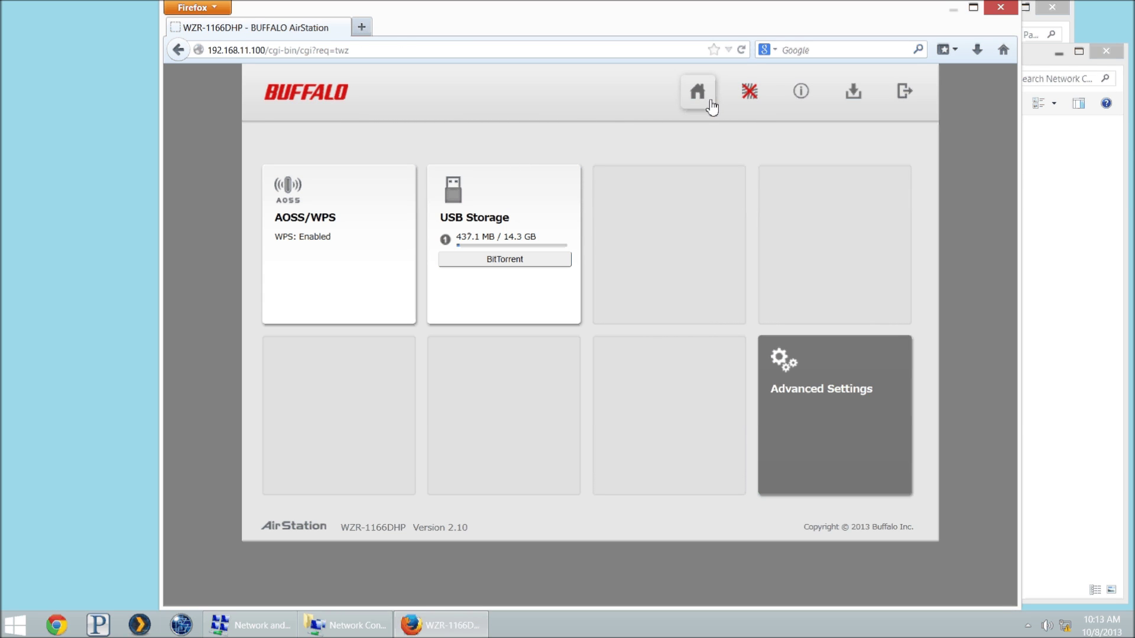
Step: Set the WZR-1166DHP to bridge to the Yams!5G access point with its encryption key and apply
click(751, 94)
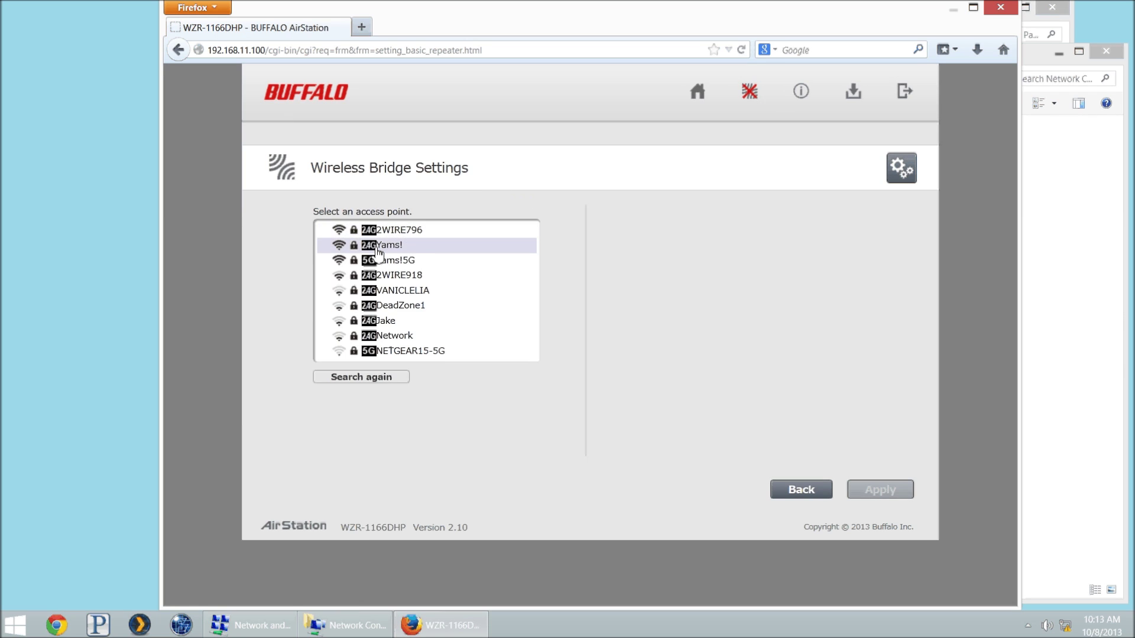
click(422, 264)
click(402, 413)
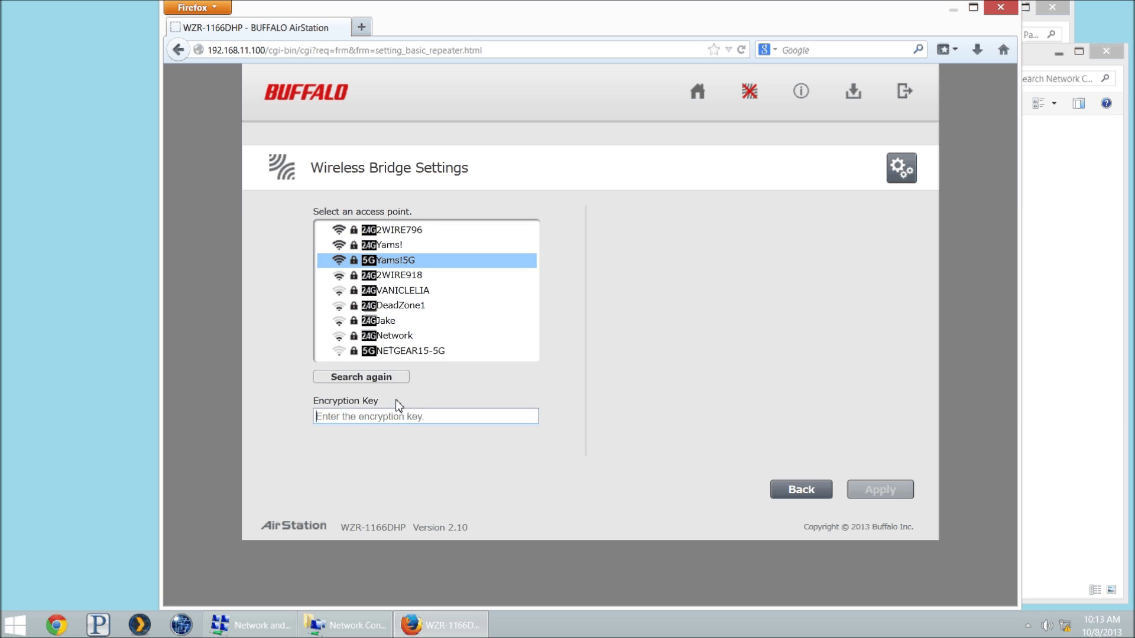
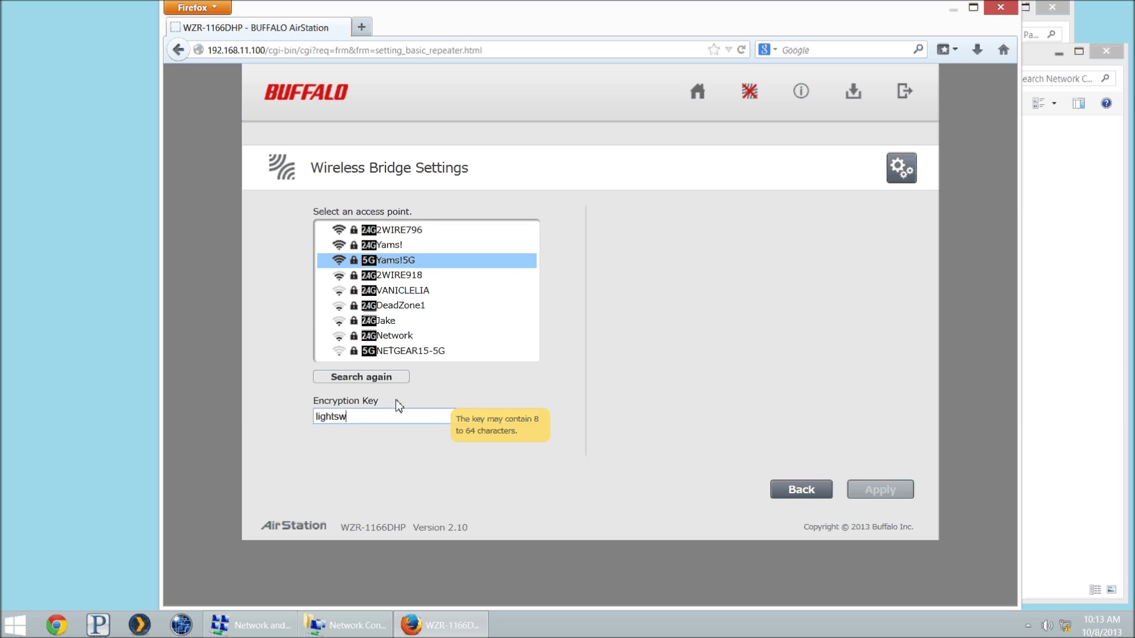
click(863, 492)
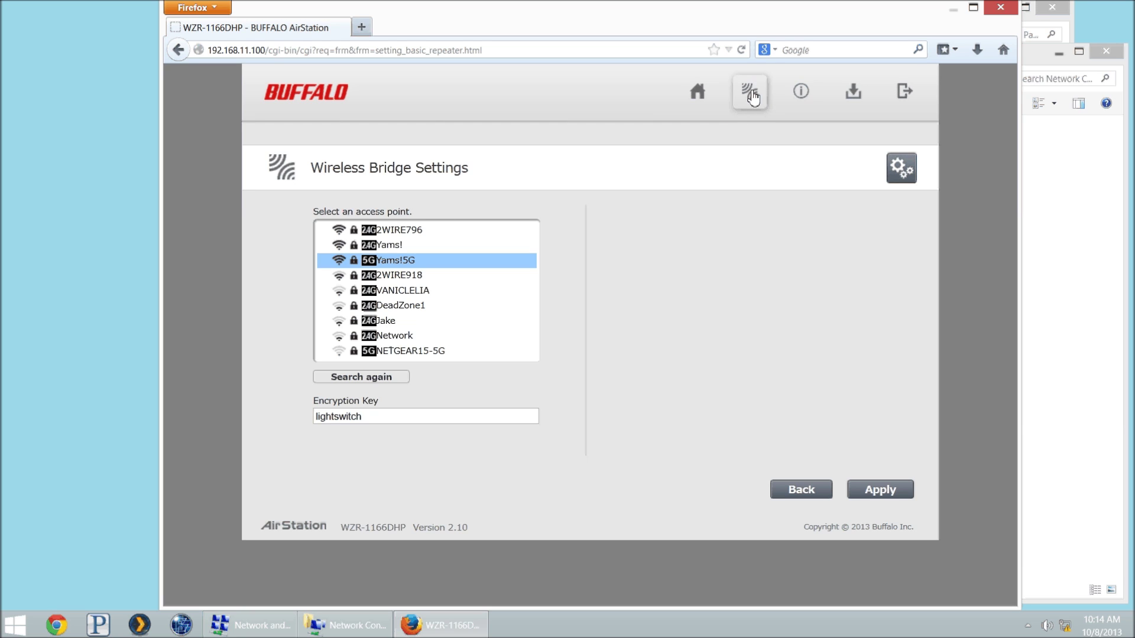
Step: Check the home dashboard status showing Repeater Mode linked to Yams!5G
mouse_move(752, 92)
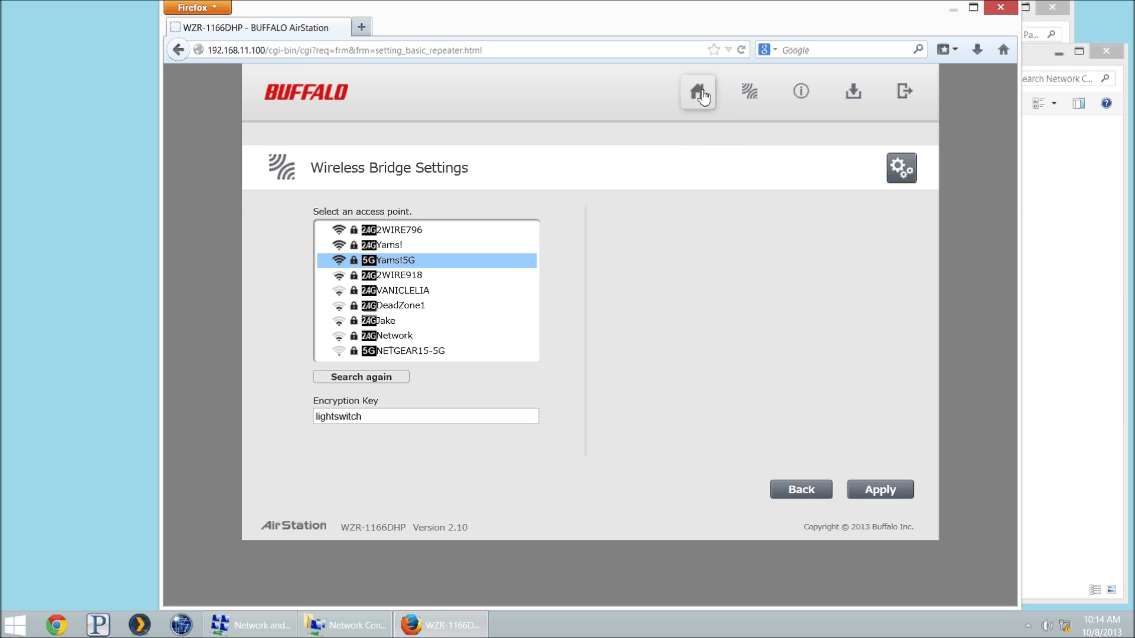
click(701, 95)
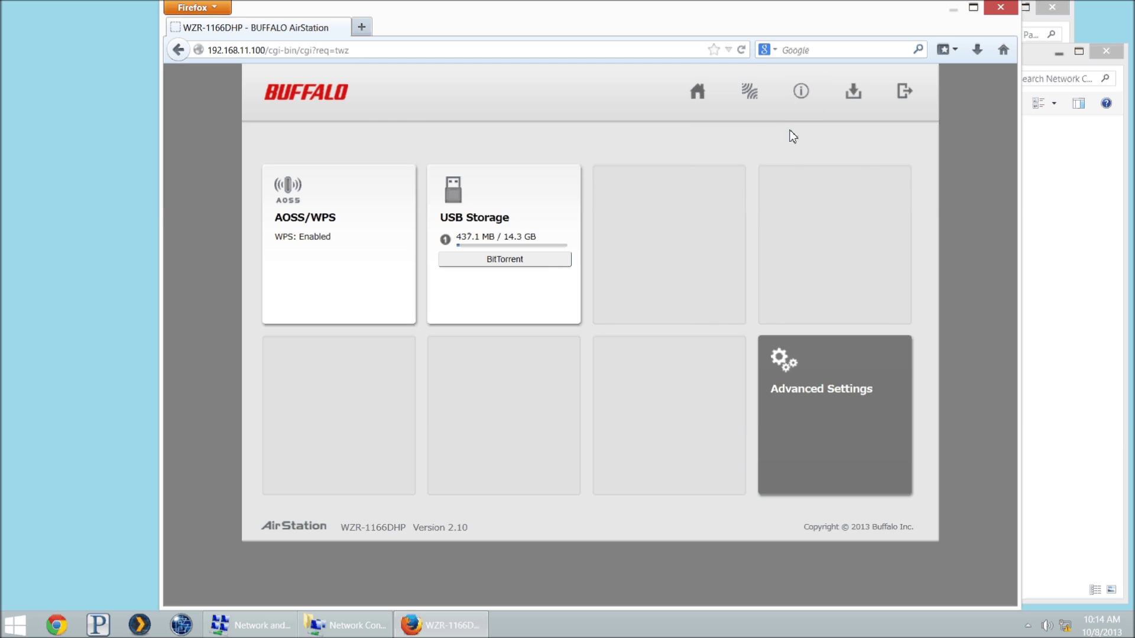
click(802, 103)
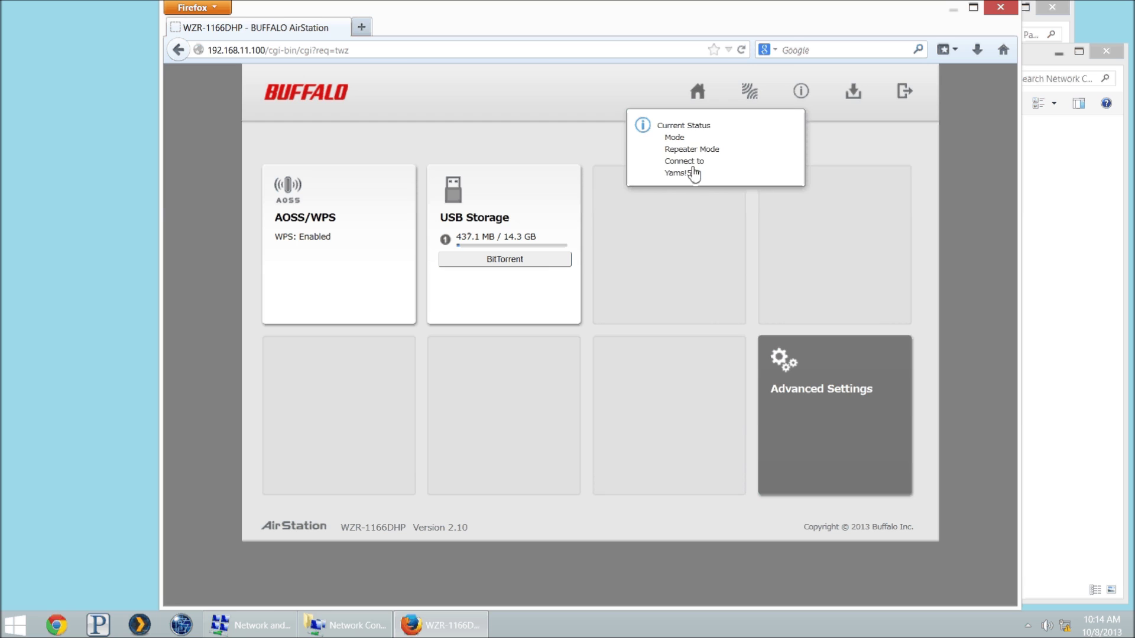
click(806, 95)
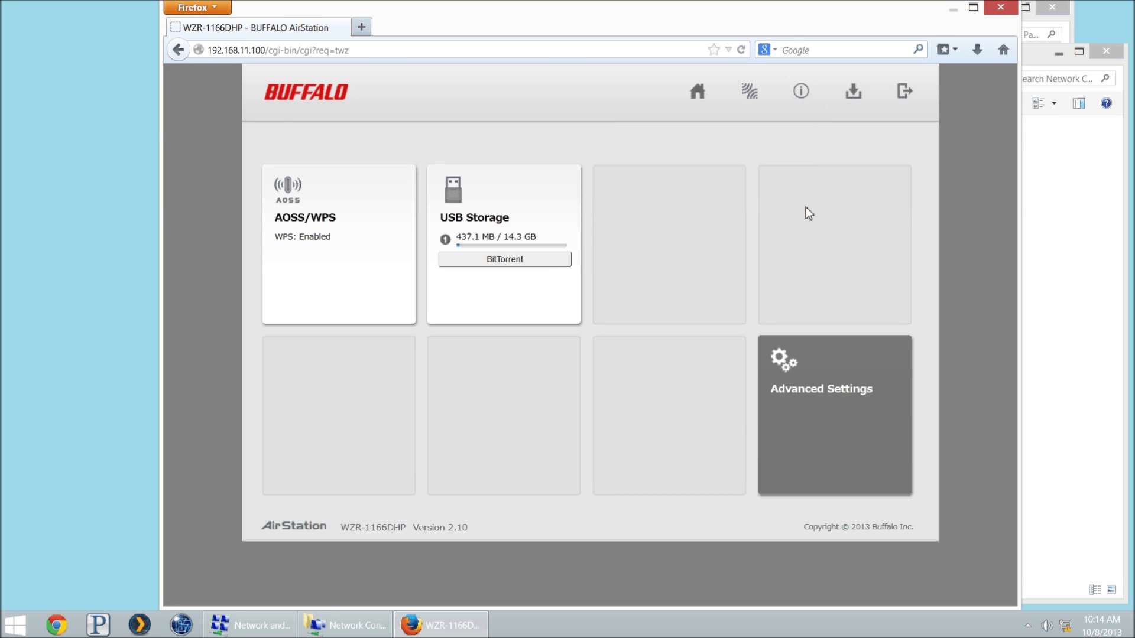
click(1038, 409)
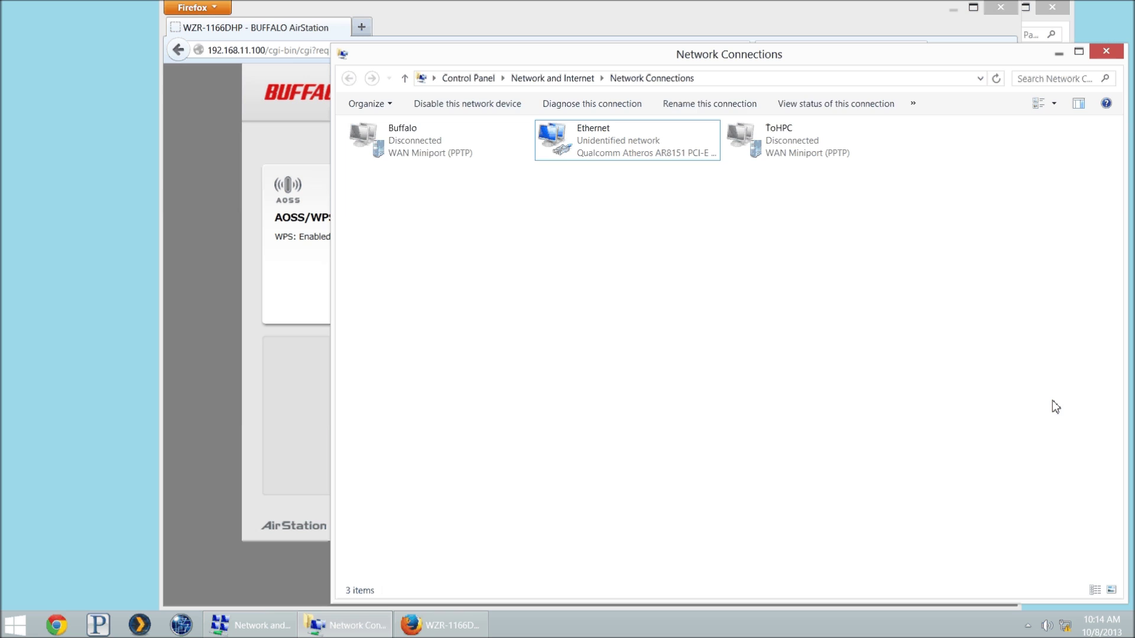
Step: Switch the Ethernet adapter's IPv4 to obtain an IP address automatically and save
right_click(635, 140)
click(694, 270)
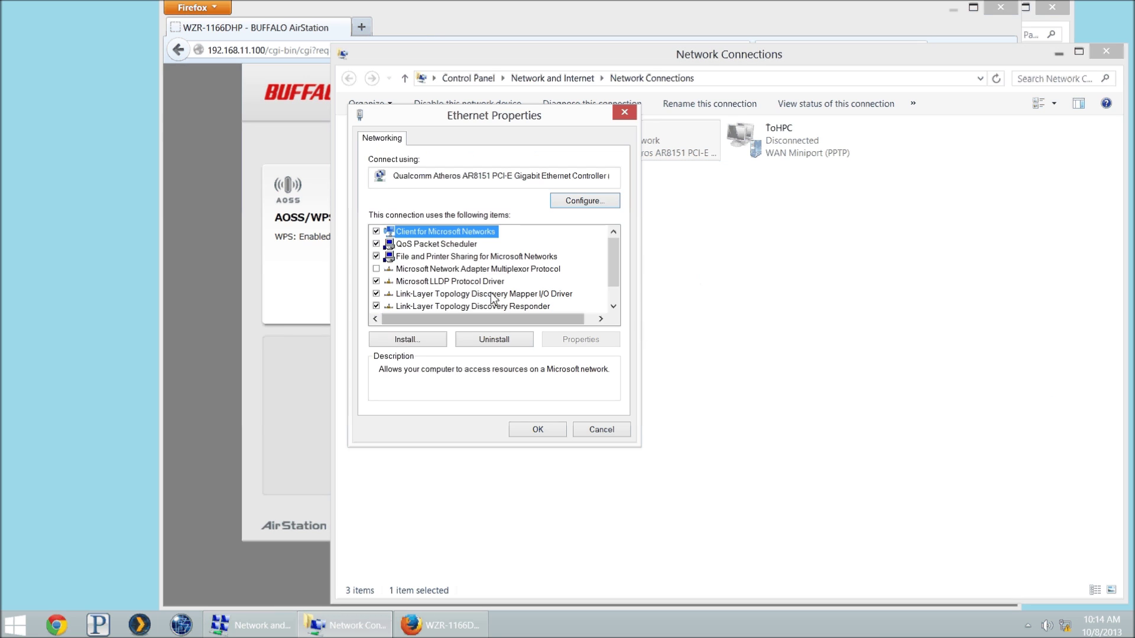
scroll(493, 296, down, 1)
double_click(451, 306)
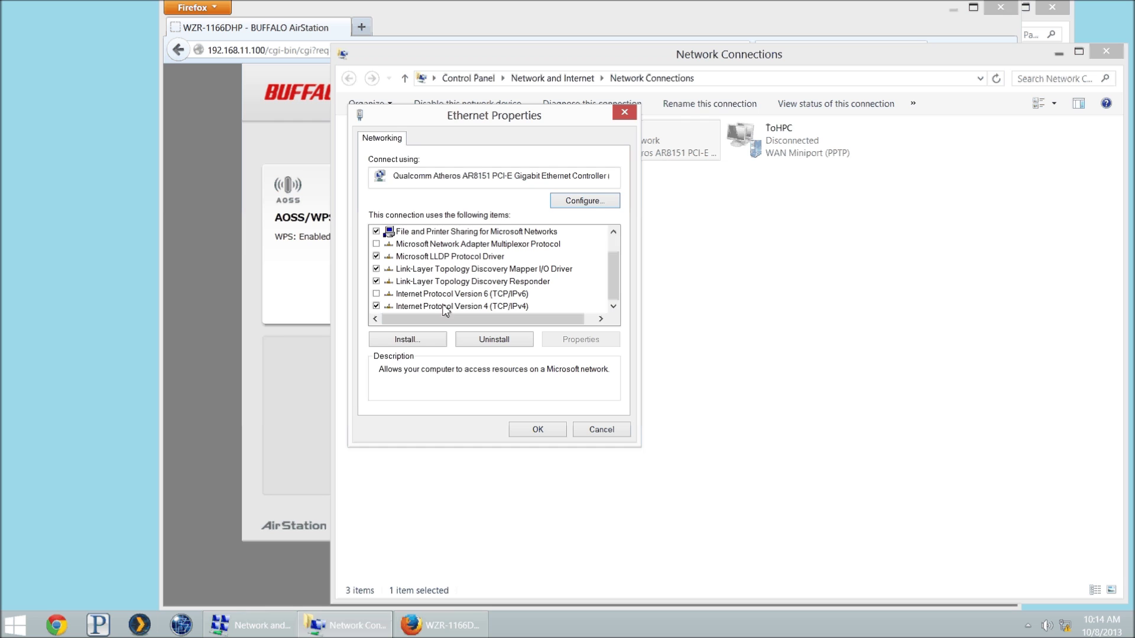
click(470, 260)
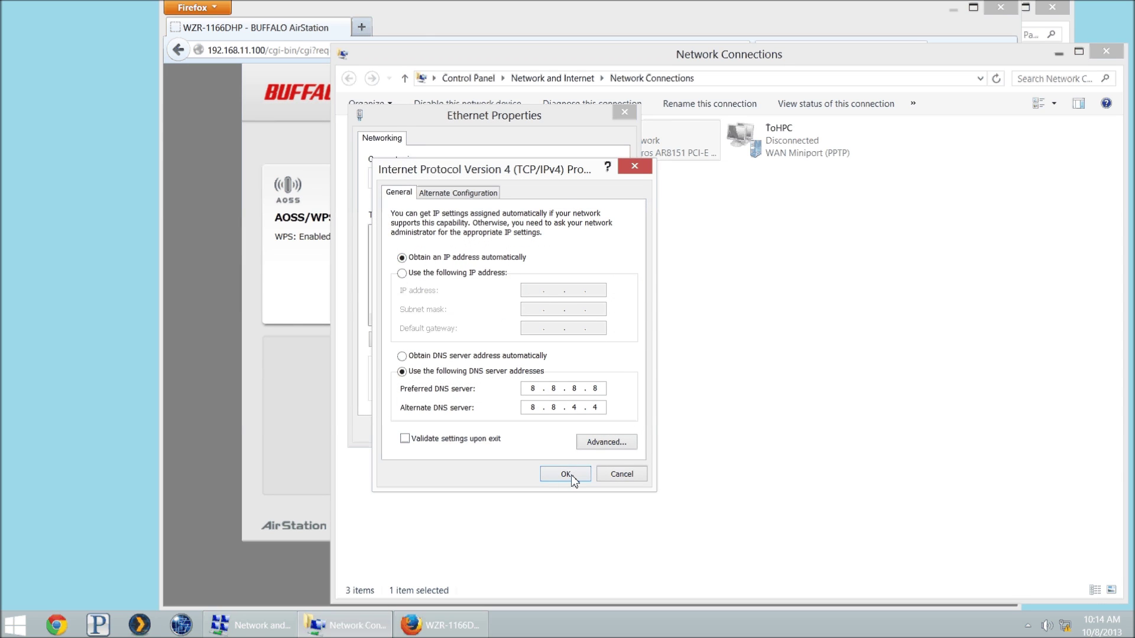
click(568, 474)
click(523, 418)
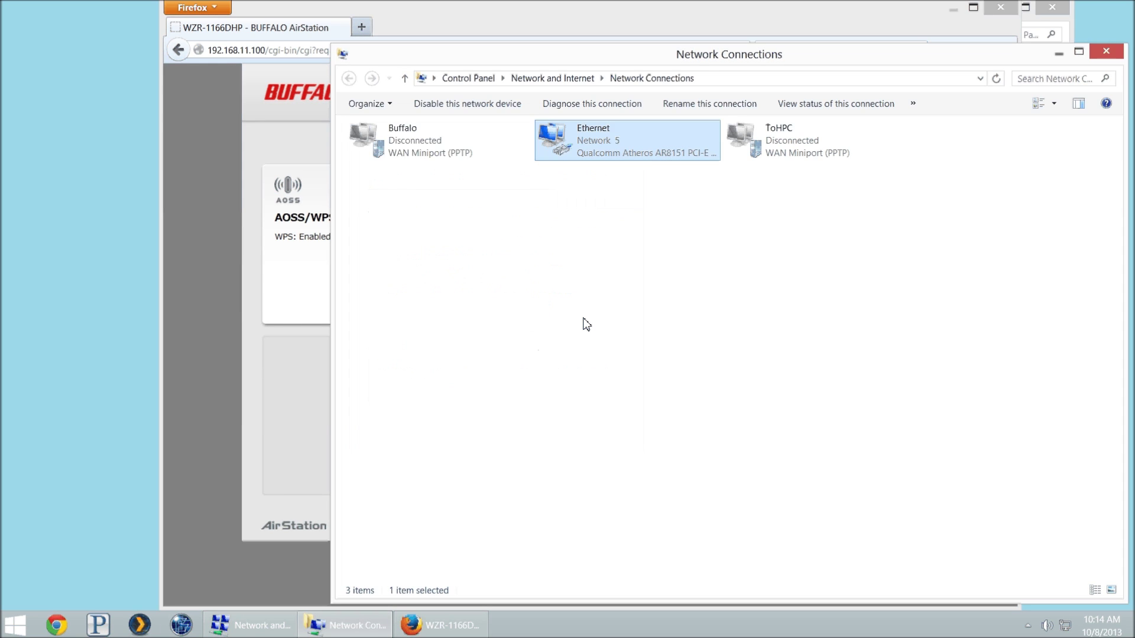
Step: Load the main router's login page at 10.10.10.1 in a new browser tab
click(216, 193)
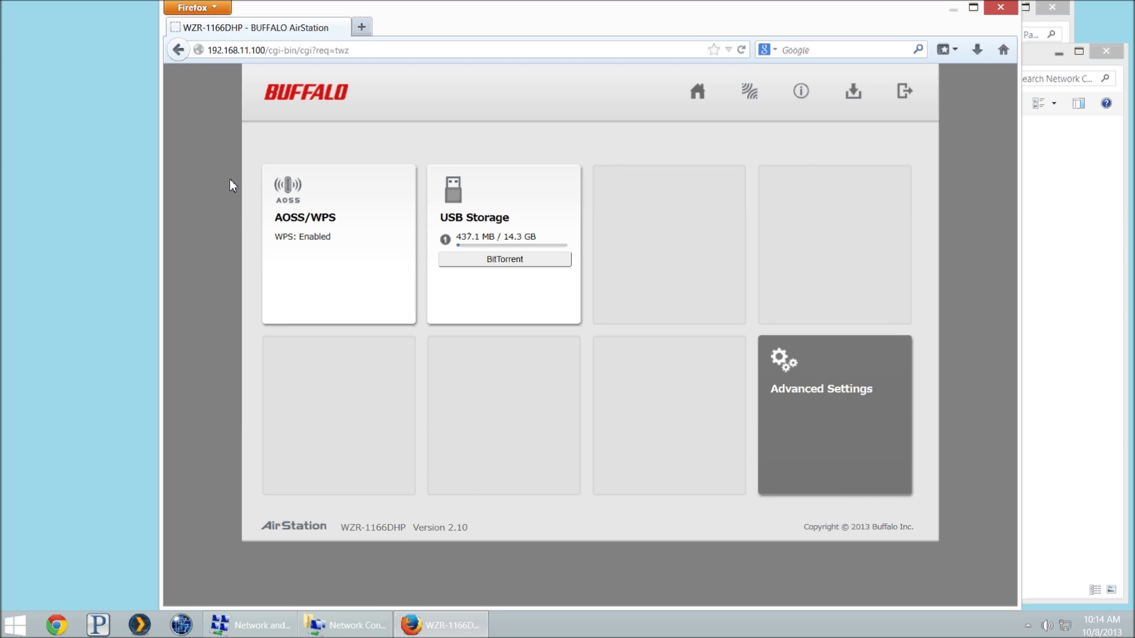
key(ctrl+t)
text(10.10.10.1)
key(Return)
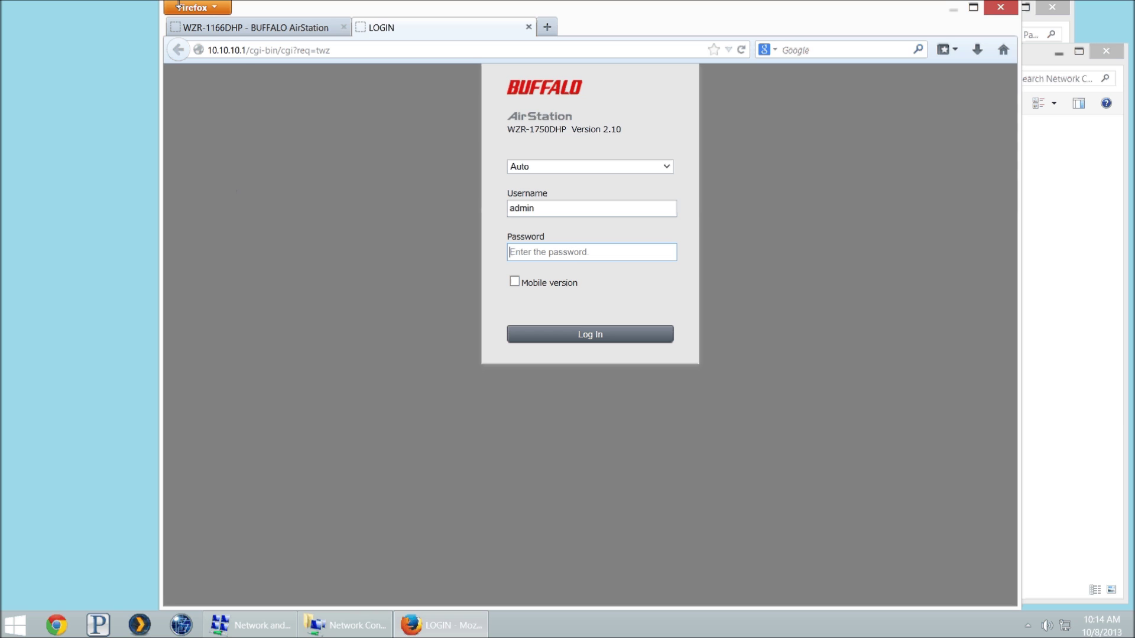
click(238, 56)
click(270, 225)
Step: Confirm in the Ethernet status details that the PC received 10.10.10.100
click(340, 626)
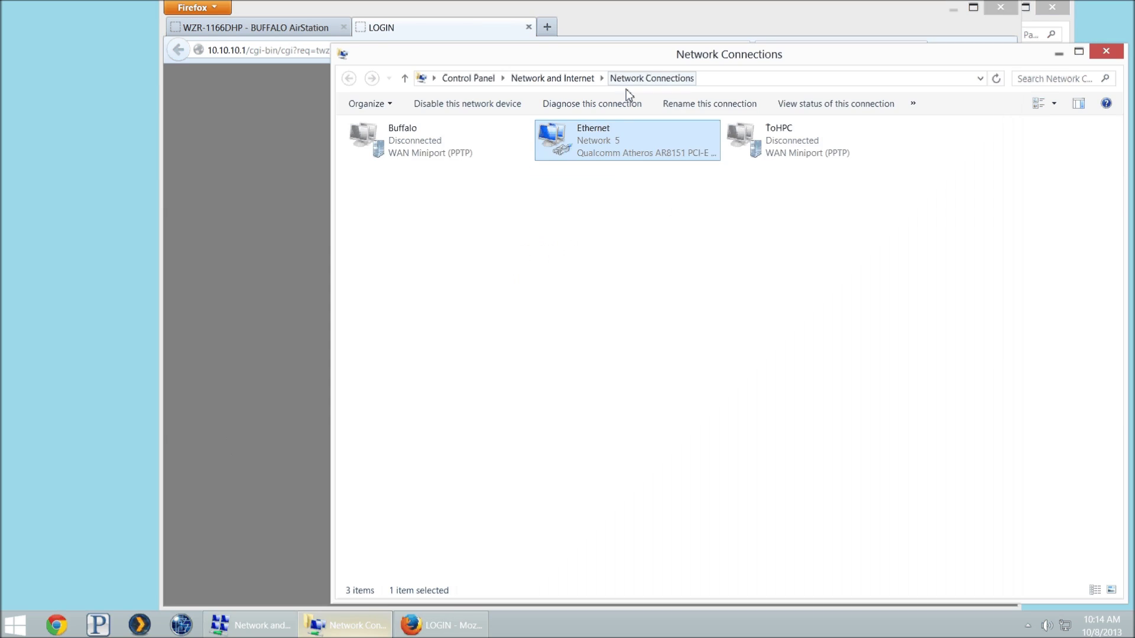
right_click(571, 149)
click(599, 173)
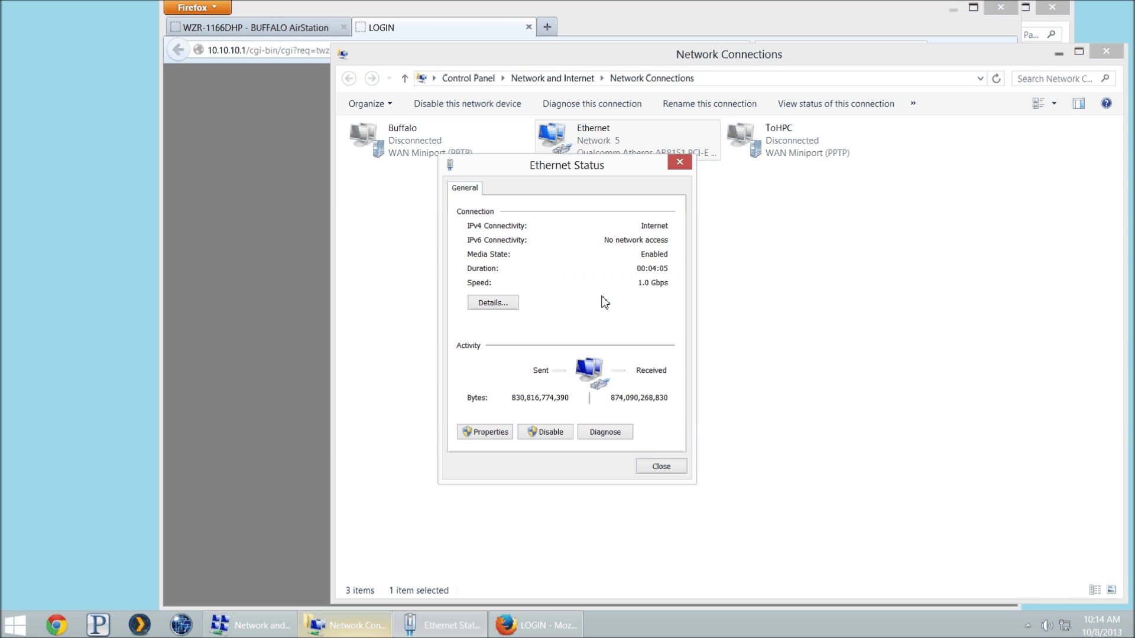
click(512, 304)
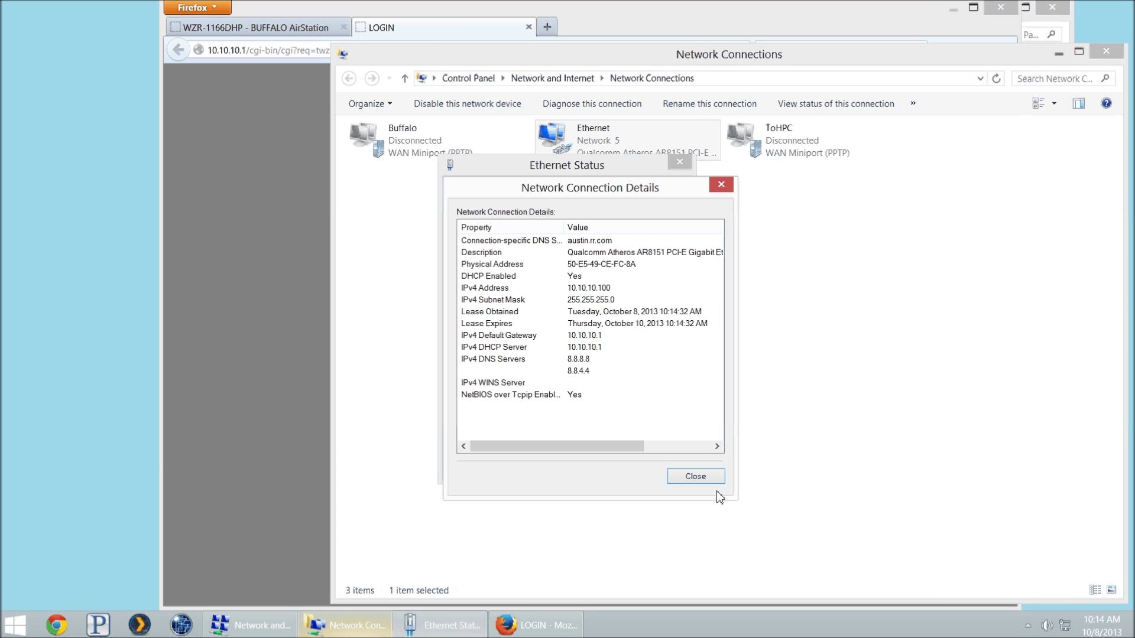
click(232, 223)
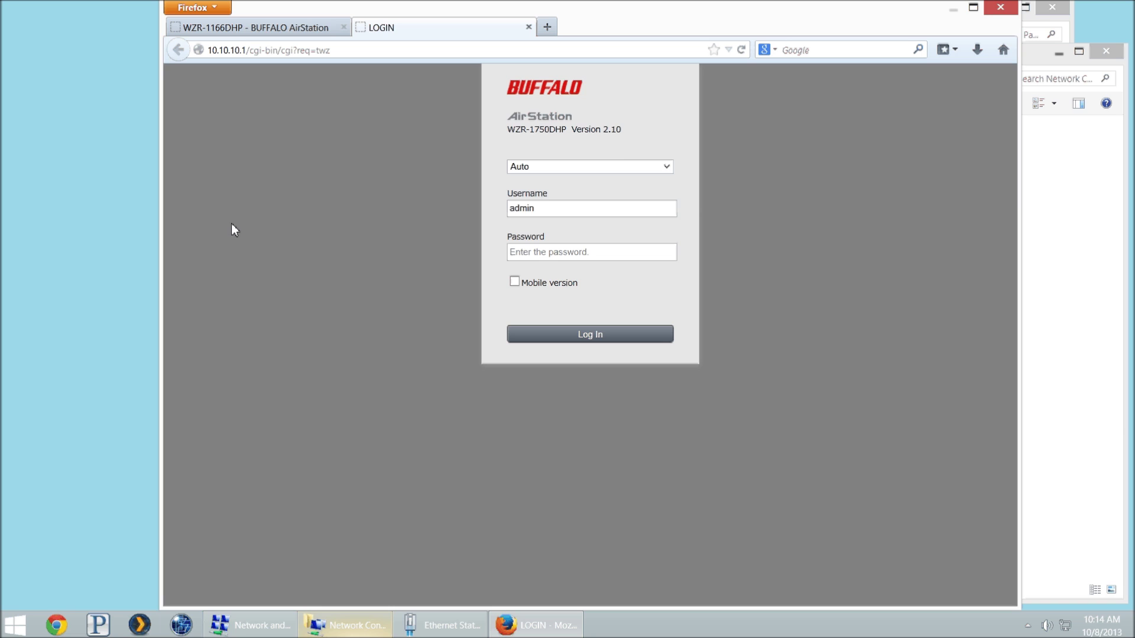
drag(508, 129, 574, 130)
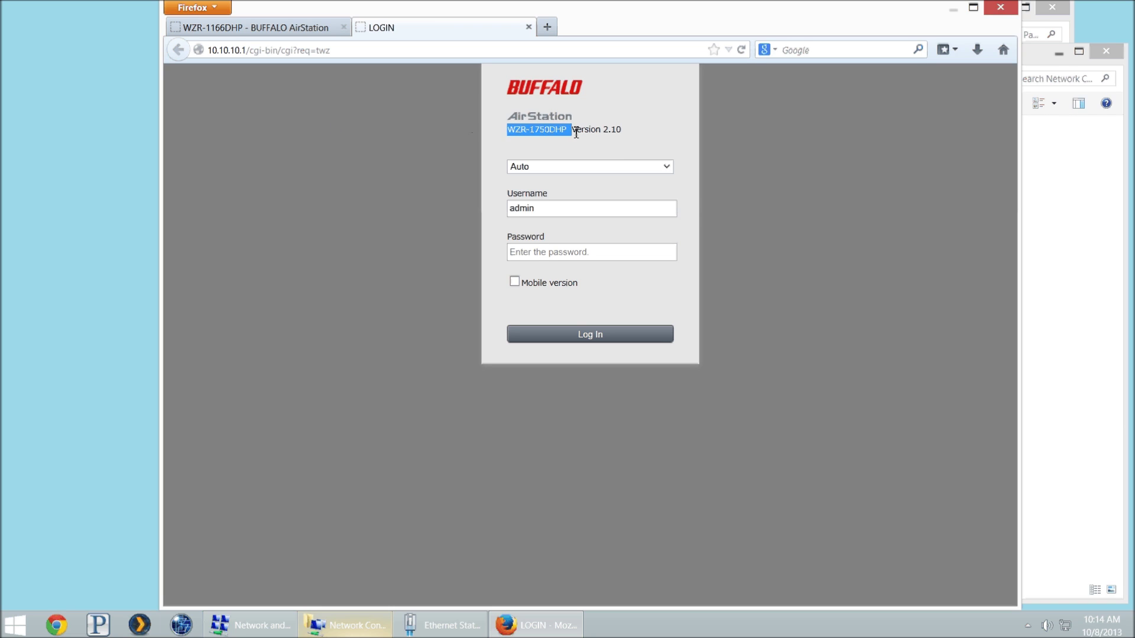
click(590, 174)
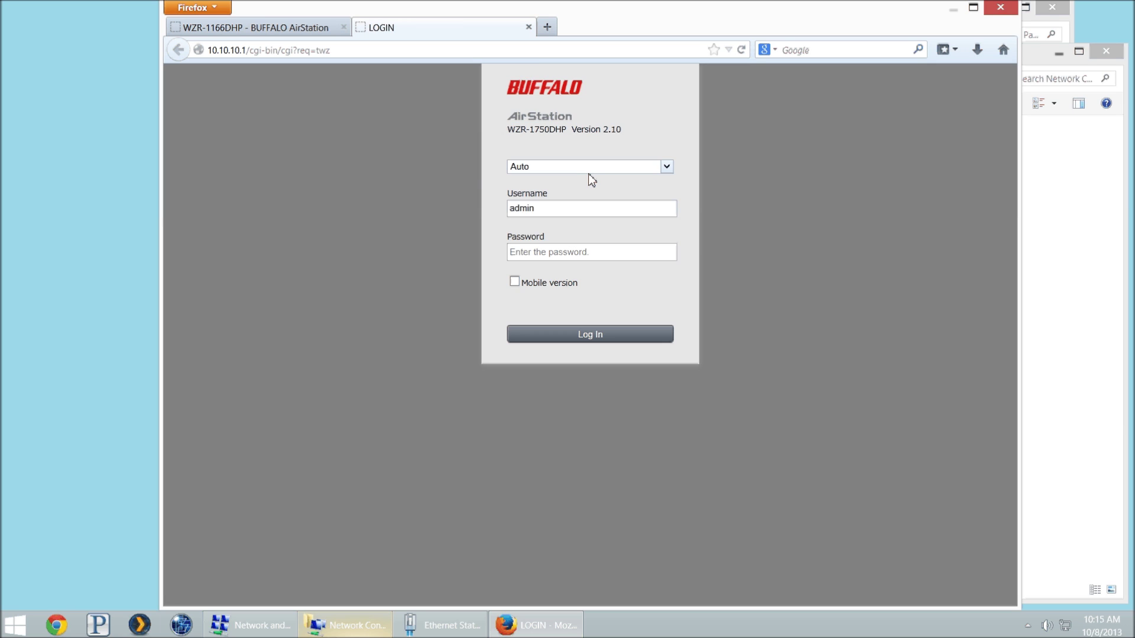